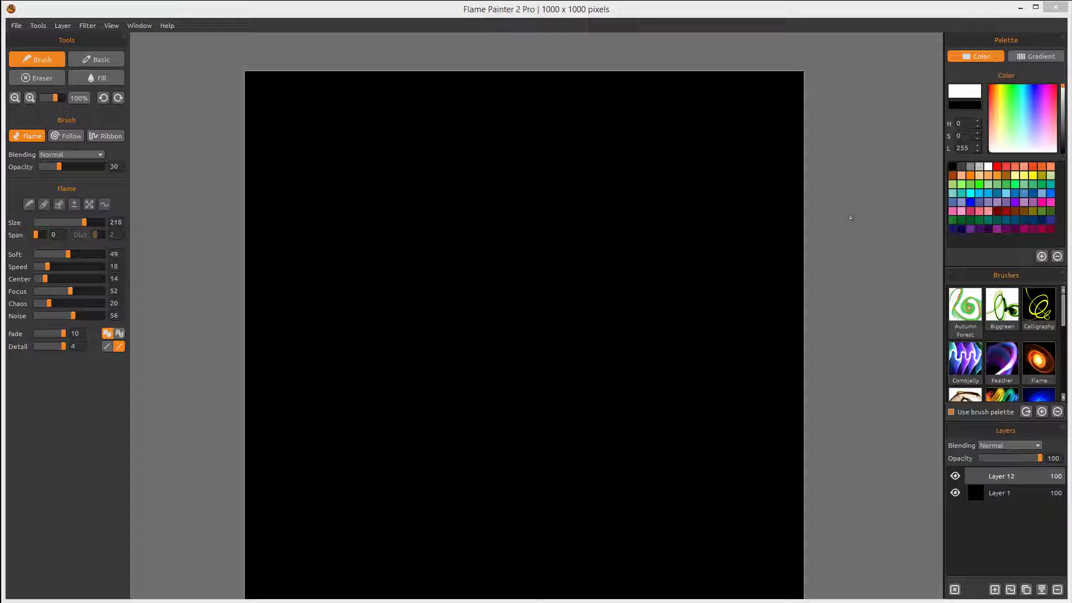
# Step: Paint two white flame swirls on the black canvas, then pick pale yellow (H 45, S 137, L 255)
pyautogui.moveTo(890, 153)
pyautogui.mouseDown()
pyautogui.moveTo(399, 142)
pyautogui.moveTo(211, 227)
pyautogui.moveTo(224, 247)
pyautogui.moveTo(190, 318)
pyautogui.moveTo(431, 167)
pyautogui.moveTo(583, 154)
pyautogui.moveTo(381, 318)
pyautogui.moveTo(337, 469)
pyautogui.moveTo(517, 339)
pyautogui.moveTo(696, 167)
pyautogui.moveTo(623, 354)
pyautogui.moveTo(741, 390)
pyautogui.moveTo(614, 199)
pyautogui.moveTo(473, 293)
pyautogui.moveTo(575, 407)
pyautogui.moveTo(649, 450)
pyautogui.moveTo(802, 304)
pyautogui.moveTo(830, 241)
pyautogui.mouseUp()
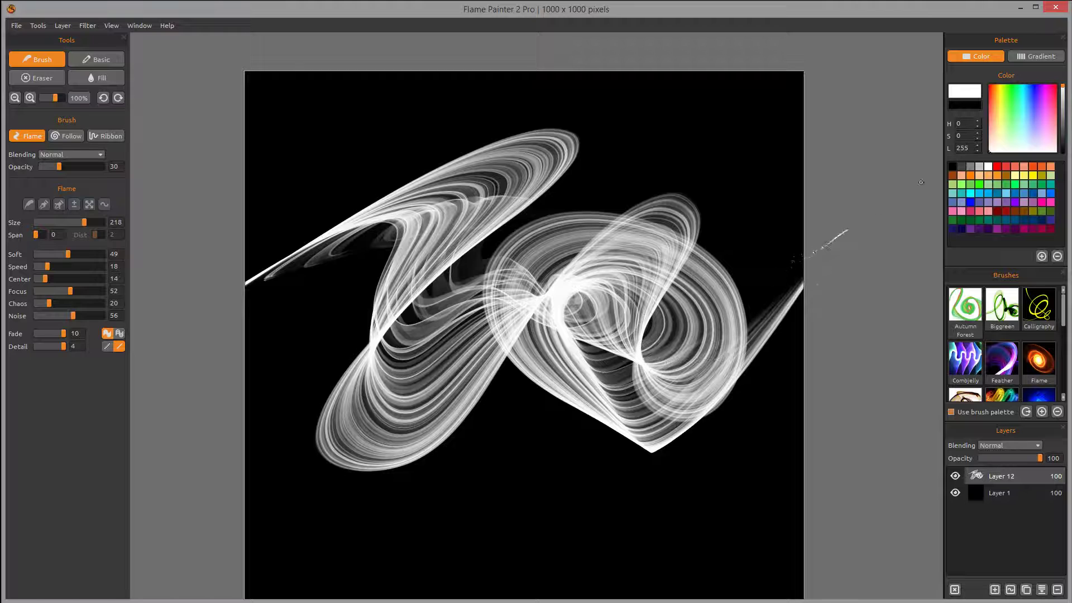
pyautogui.moveTo(921, 182)
pyautogui.mouseDown()
pyautogui.moveTo(918, 149)
pyautogui.moveTo(941, 93)
pyautogui.mouseUp()
pyautogui.moveTo(1011, 122)
pyautogui.mouseDown()
pyautogui.moveTo(997, 95)
pyautogui.moveTo(997, 116)
pyautogui.mouseUp()
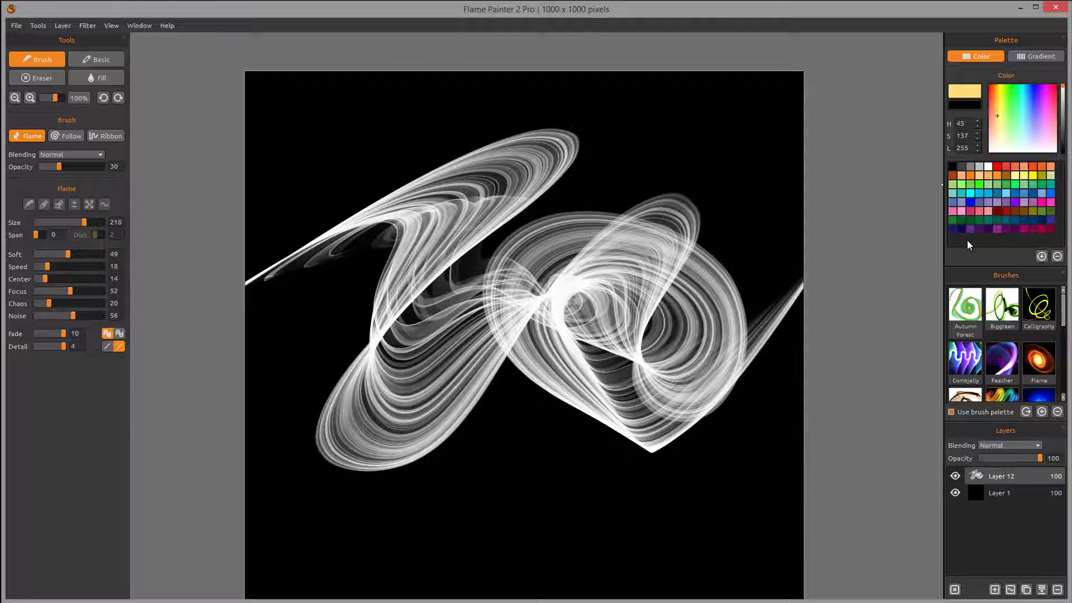
# Step: Add a cyan swatch, then paint a light orange (H 31, S 162, L 251) stroke across the middle
pyautogui.moveTo(1017, 115); pyautogui.dragTo(1023, 93)
pyautogui.click(1041, 256)
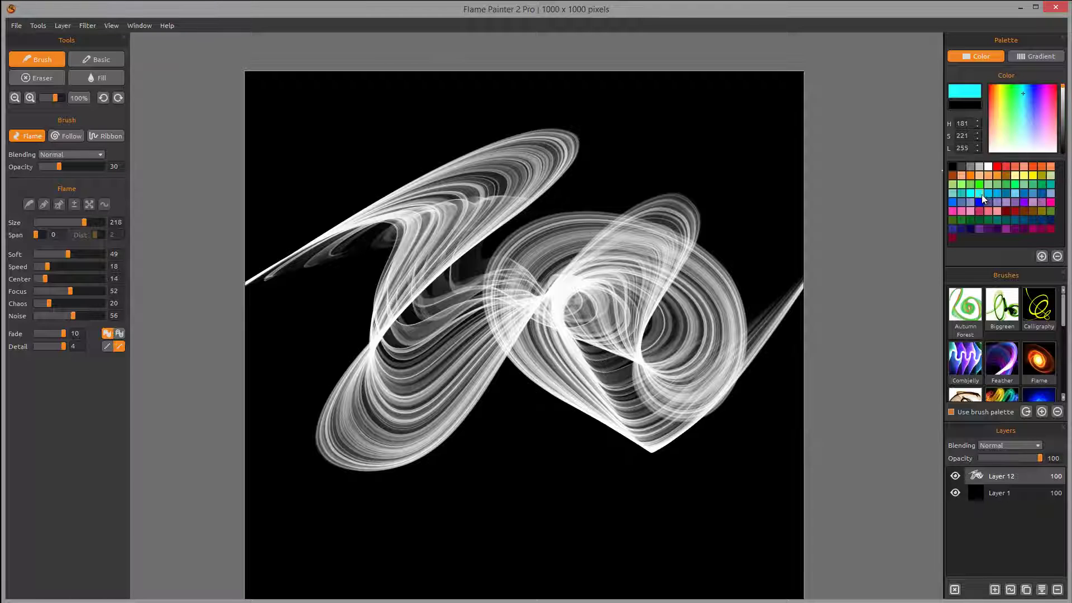
pyautogui.click(972, 176)
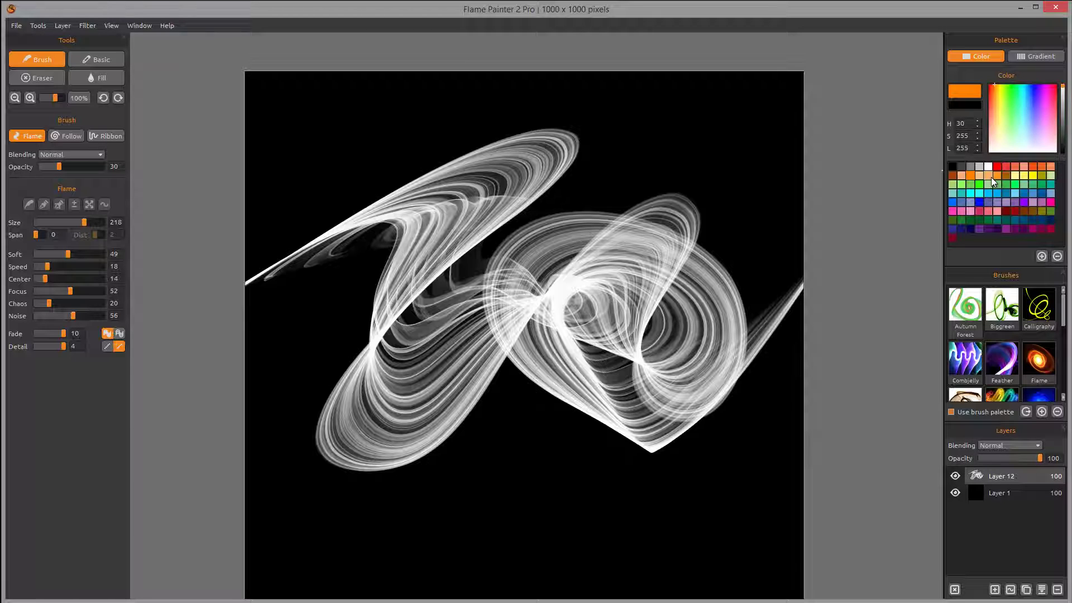
pyautogui.click(991, 177)
pyautogui.moveTo(380, 217)
pyautogui.mouseDown()
pyautogui.moveTo(680, 197)
pyautogui.moveTo(475, 486)
pyautogui.moveTo(558, 474)
pyautogui.moveTo(531, 268)
pyautogui.moveTo(782, 191)
pyautogui.mouseUp()
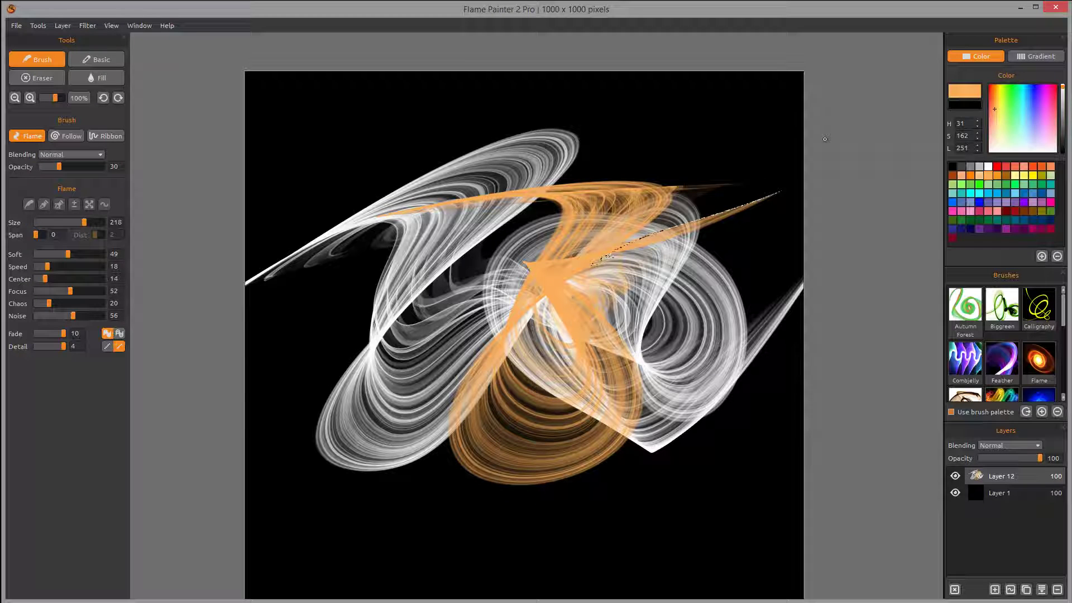
# Step: Switch the palette to gradient mode and change the second gradient stop to a pale colour
pyautogui.click(1026, 57)
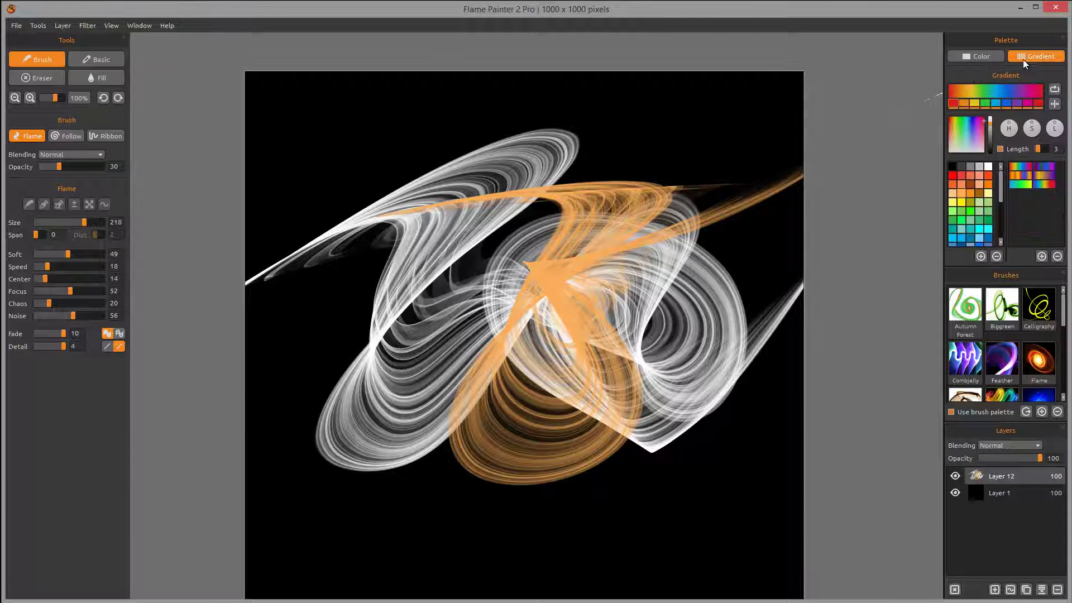
pyautogui.click(1007, 102)
pyautogui.click(976, 166)
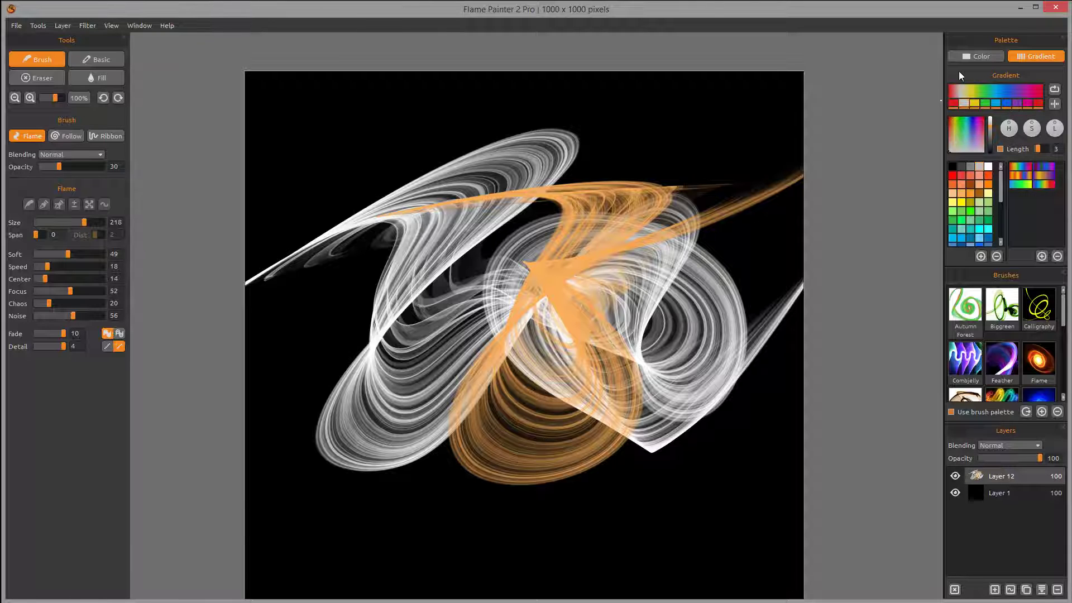
pyautogui.click(976, 104)
pyautogui.click(963, 105)
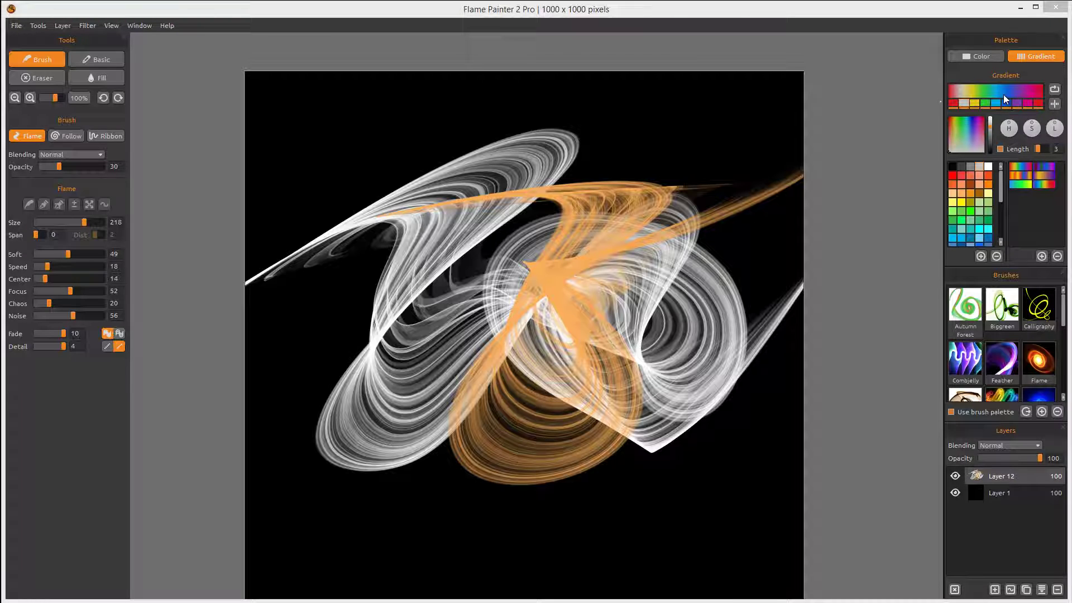
# Step: Shift the gradient colours six steps along, then reverse the gradient direction
pyautogui.click(1059, 91)
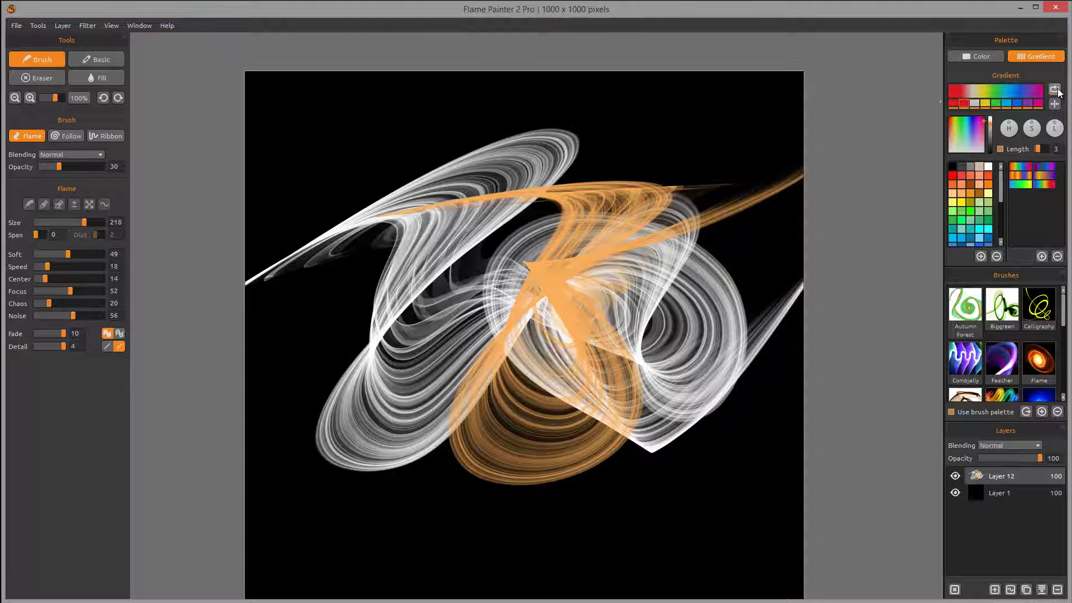
pyautogui.click(1059, 91)
pyautogui.click(1059, 91)
pyautogui.click(1059, 92)
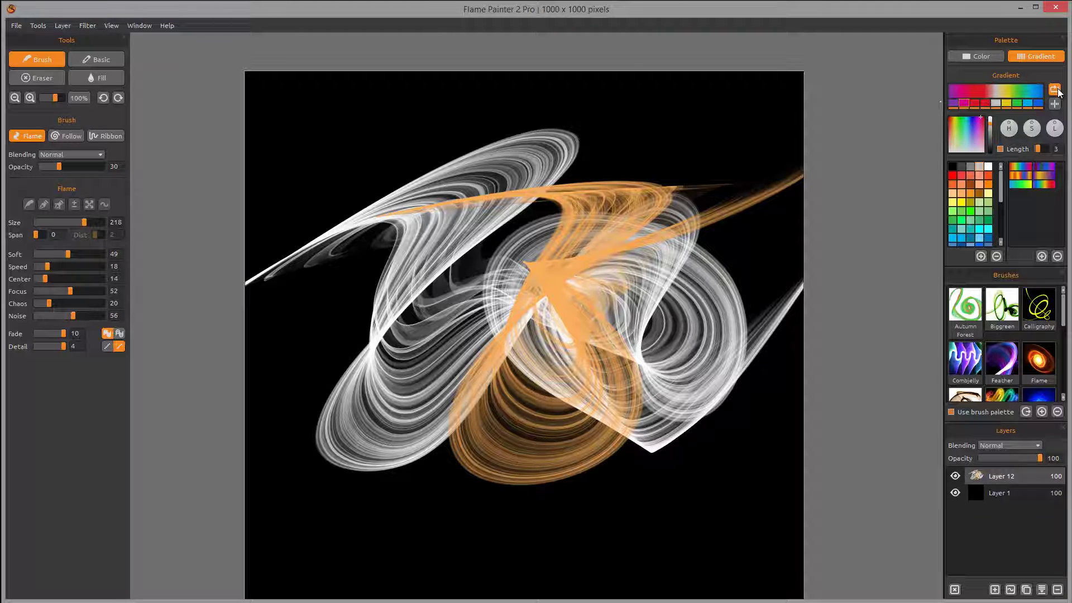
pyautogui.click(1060, 92)
pyautogui.click(1059, 93)
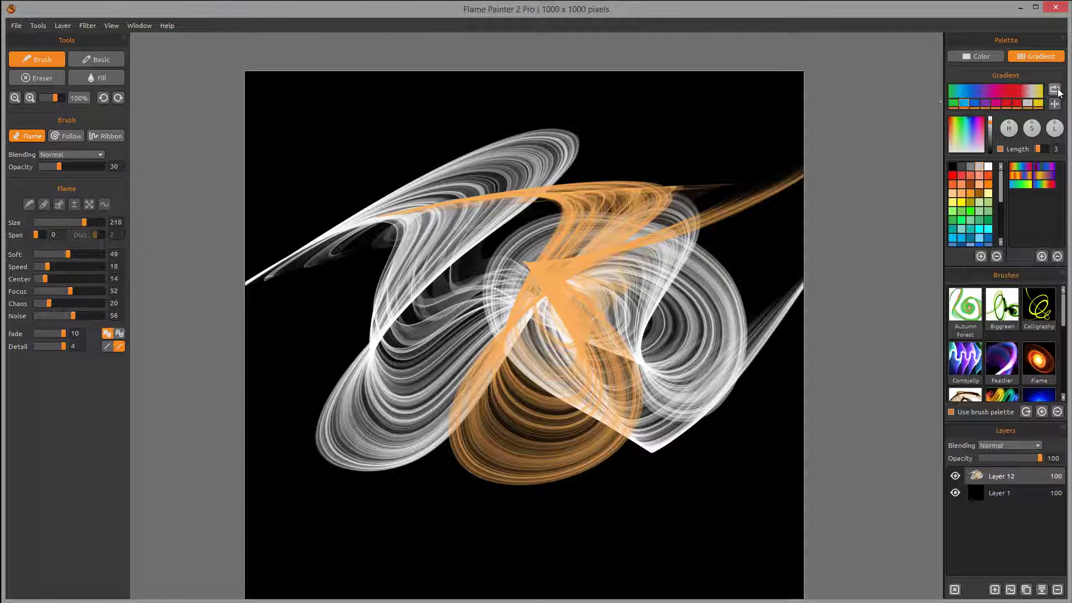
pyautogui.click(1056, 104)
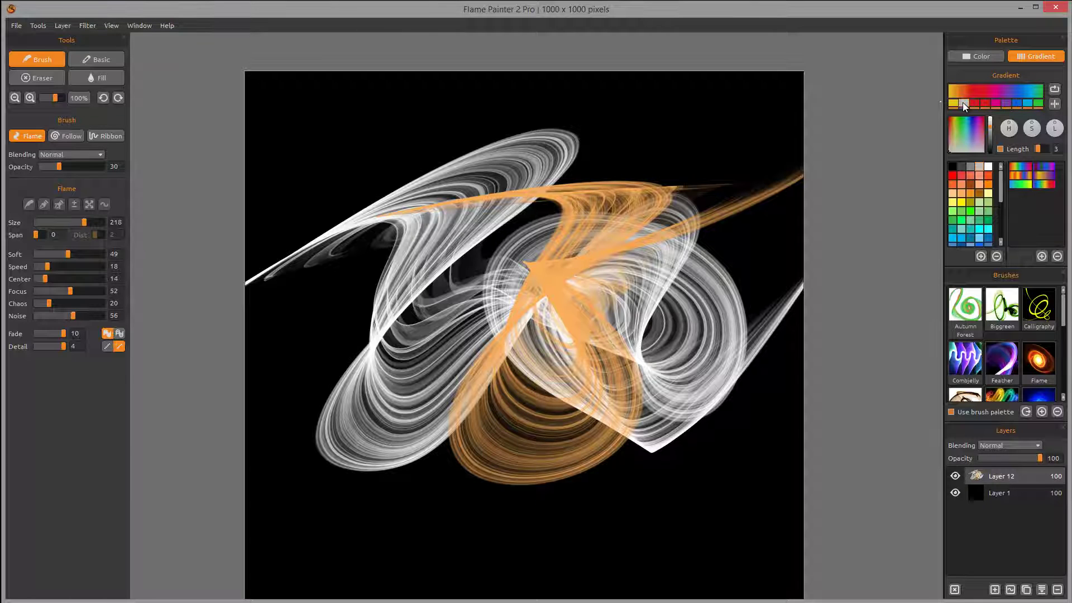
# Step: Clear the canvas to black, apply the rainbow gradient preset, and paint three large rainbow flame sweeps
pyautogui.press('Delete')
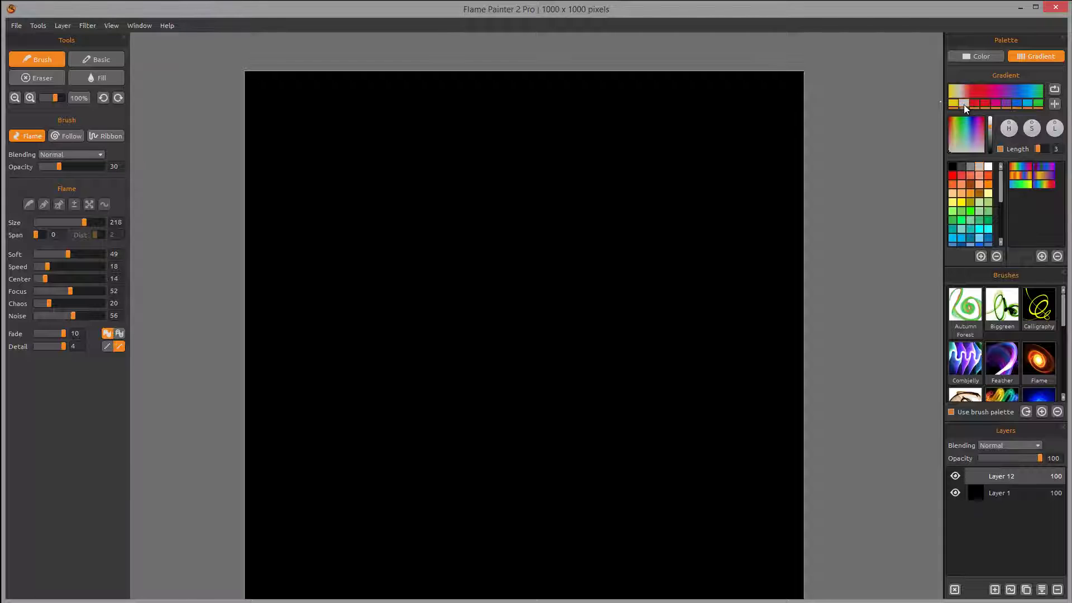
pyautogui.click(1022, 166)
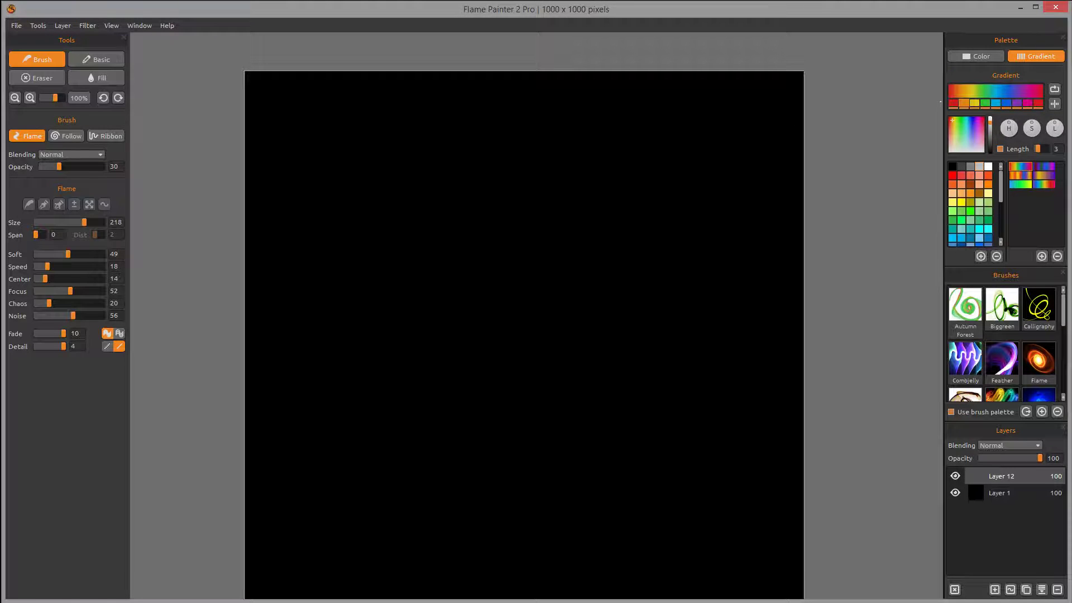
pyautogui.moveTo(799, 131)
pyautogui.mouseDown()
pyautogui.moveTo(268, 172)
pyautogui.moveTo(507, 120)
pyautogui.moveTo(680, 117)
pyautogui.mouseUp()
pyautogui.moveTo(532, 226)
pyautogui.mouseDown()
pyautogui.moveTo(354, 438)
pyautogui.moveTo(443, 234)
pyautogui.moveTo(558, 145)
pyautogui.moveTo(441, 438)
pyautogui.moveTo(696, 498)
pyautogui.moveTo(670, 184)
pyautogui.moveTo(354, 359)
pyautogui.moveTo(601, 551)
pyautogui.moveTo(726, 519)
pyautogui.moveTo(826, 511)
pyautogui.moveTo(793, 402)
pyautogui.mouseUp()
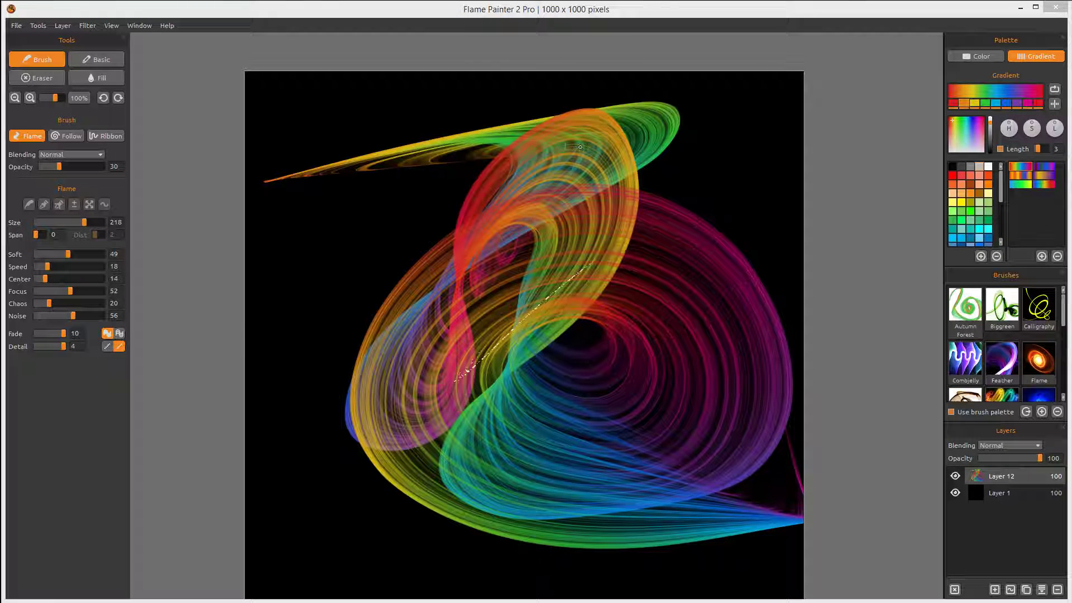
pyautogui.moveTo(182, 386)
pyautogui.mouseDown()
pyautogui.moveTo(262, 217)
pyautogui.moveTo(309, 176)
pyautogui.moveTo(296, 363)
pyautogui.moveTo(312, 506)
pyautogui.moveTo(393, 394)
pyautogui.moveTo(459, 191)
pyautogui.moveTo(504, 148)
pyautogui.moveTo(558, 302)
pyautogui.moveTo(624, 410)
pyautogui.moveTo(775, 269)
pyautogui.moveTo(849, 232)
pyautogui.mouseUp()
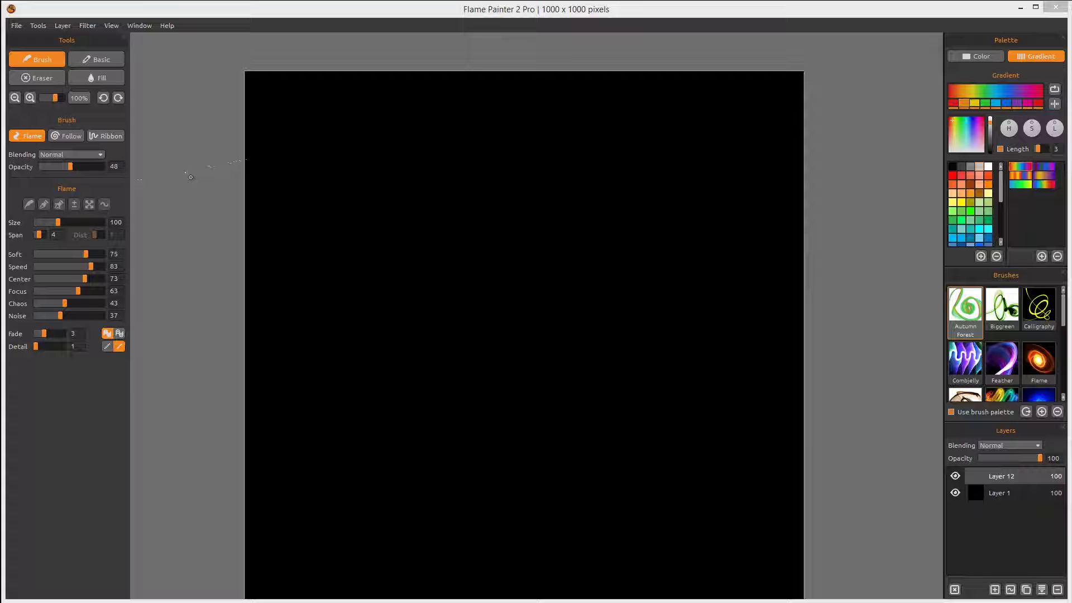
# Step: Paint arching rainbow flame ribbons, lowering Speed to 73 and turning off gradient Length
pyautogui.moveTo(201, 276)
pyautogui.mouseDown()
pyautogui.moveTo(311, 109)
pyautogui.moveTo(386, 104)
pyautogui.moveTo(301, 312)
pyautogui.moveTo(380, 280)
pyautogui.moveTo(512, 125)
pyautogui.moveTo(527, 283)
pyautogui.moveTo(634, 171)
pyautogui.moveTo(655, 259)
pyautogui.moveTo(765, 157)
pyautogui.moveTo(830, 220)
pyautogui.mouseUp()
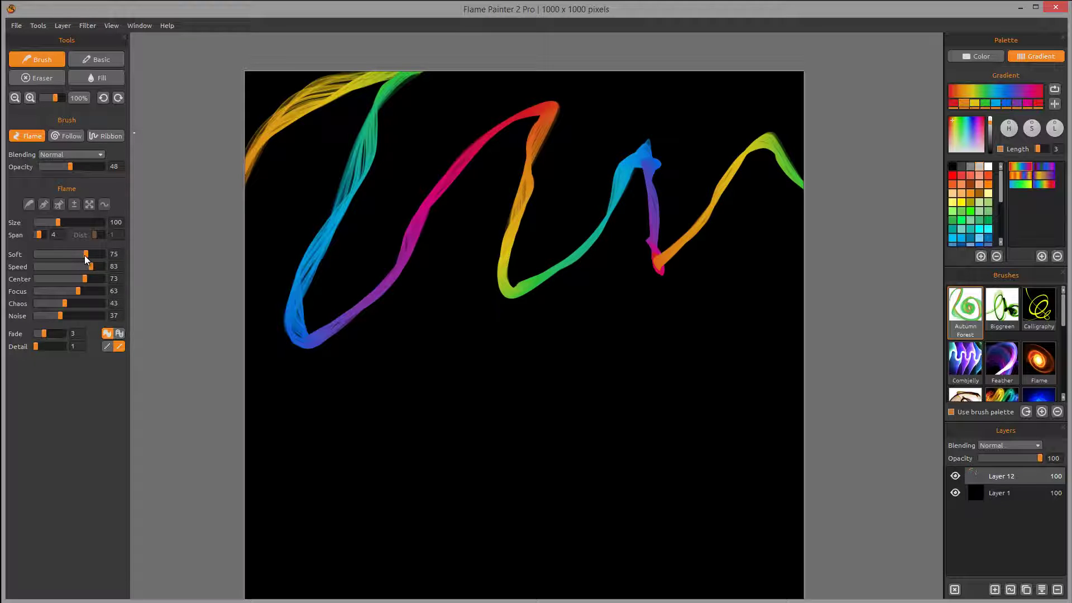
pyautogui.moveTo(89, 269); pyautogui.dragTo(45, 278)
pyautogui.moveTo(206, 304)
pyautogui.mouseDown()
pyautogui.moveTo(470, 116)
pyautogui.moveTo(442, 288)
pyautogui.moveTo(538, 365)
pyautogui.moveTo(569, 350)
pyautogui.moveTo(681, 220)
pyautogui.moveTo(785, 215)
pyautogui.moveTo(808, 442)
pyautogui.mouseUp()
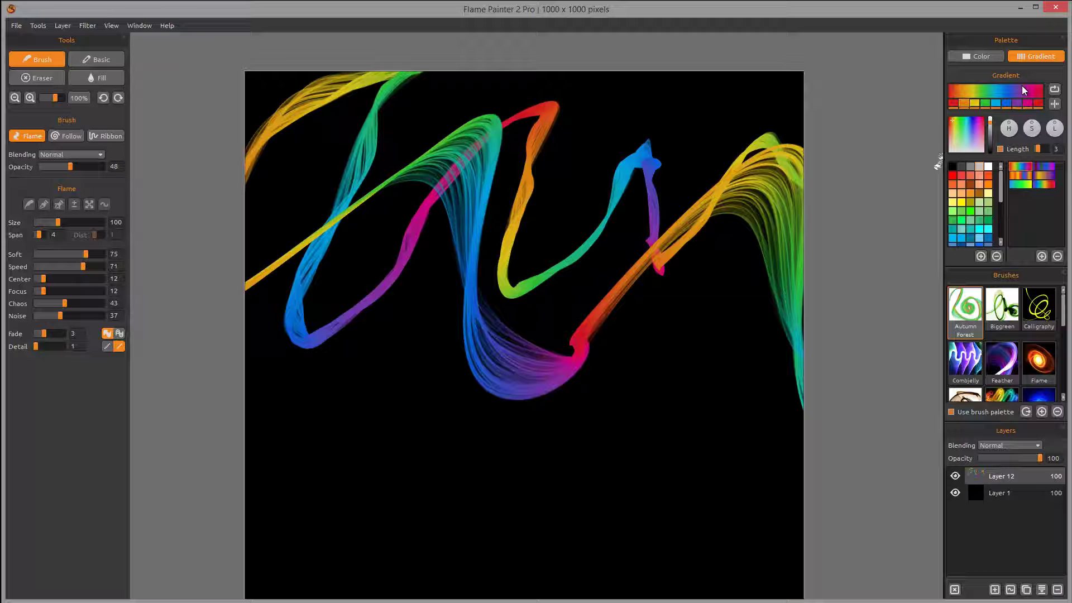
pyautogui.click(1001, 148)
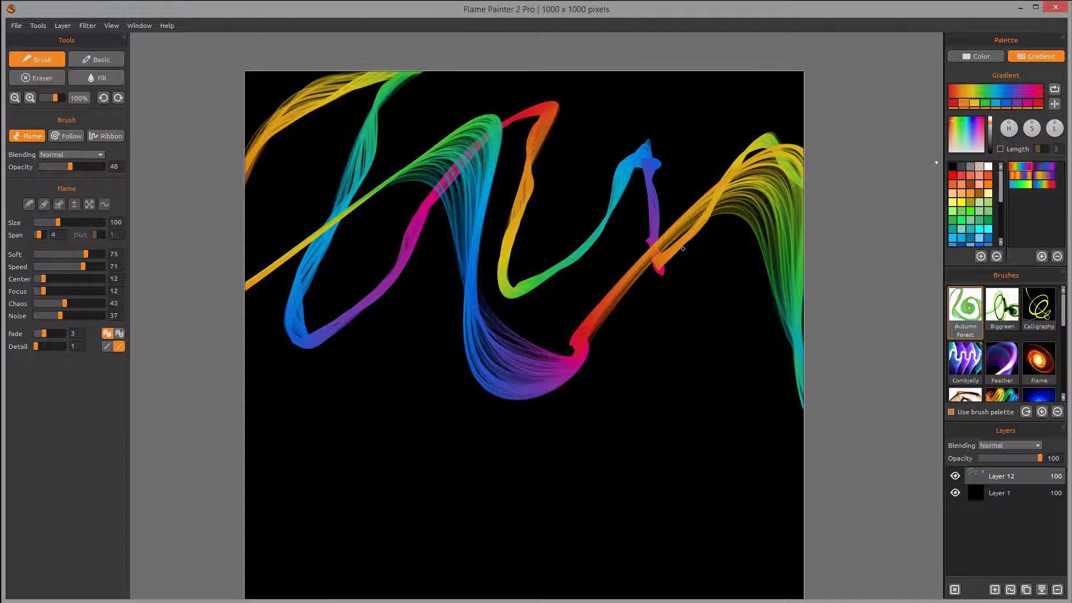
pyautogui.moveTo(231, 460)
pyautogui.mouseDown()
pyautogui.moveTo(260, 427)
pyautogui.moveTo(410, 567)
pyautogui.moveTo(611, 411)
pyautogui.moveTo(754, 569)
pyautogui.moveTo(687, 359)
pyautogui.moveTo(934, 466)
pyautogui.mouseUp()
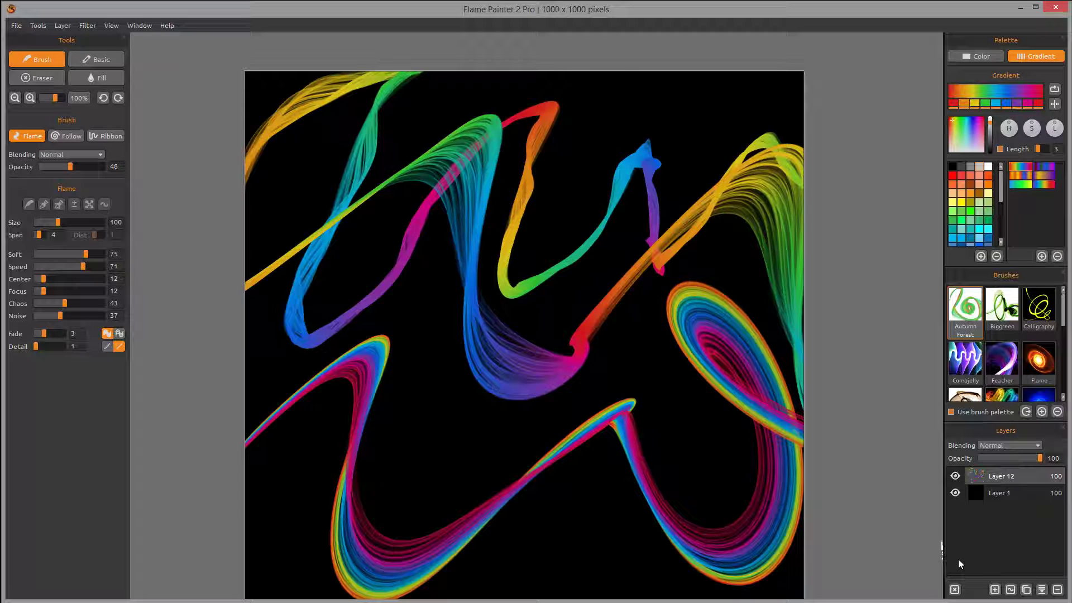
# Step: Clear the canvas and paint an orange-to-blue zigzag ribbon, then a rainbow zigzag with gradient Length 10
pyautogui.click(954, 590)
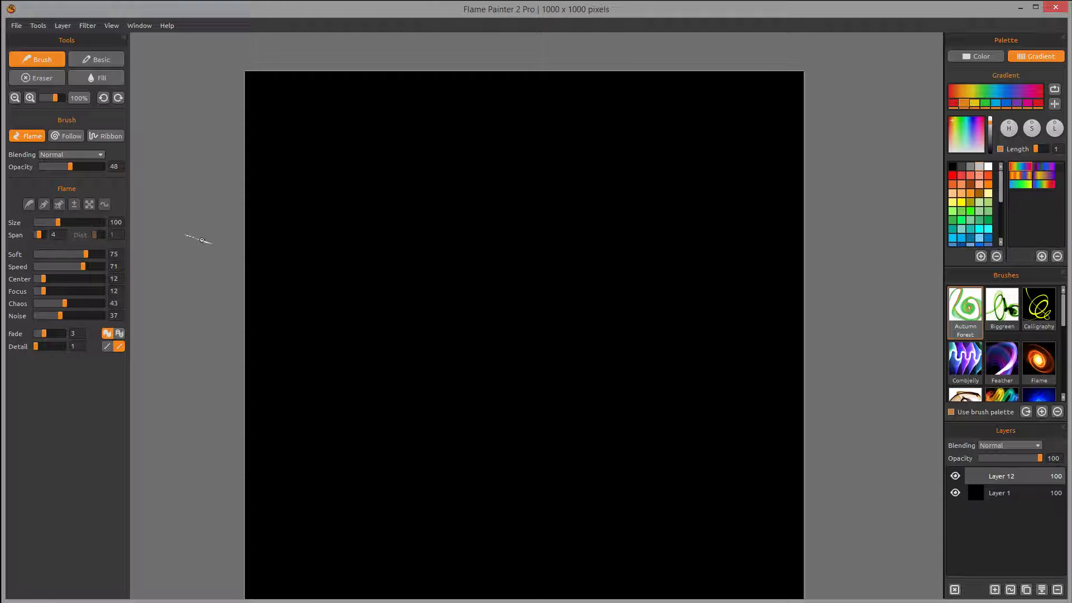
pyautogui.moveTo(217, 222)
pyautogui.mouseDown()
pyautogui.moveTo(306, 215)
pyautogui.moveTo(326, 354)
pyautogui.moveTo(445, 144)
pyautogui.moveTo(457, 410)
pyautogui.moveTo(612, 132)
pyautogui.moveTo(641, 414)
pyautogui.moveTo(760, 112)
pyautogui.moveTo(843, 369)
pyautogui.moveTo(861, 392)
pyautogui.mouseUp()
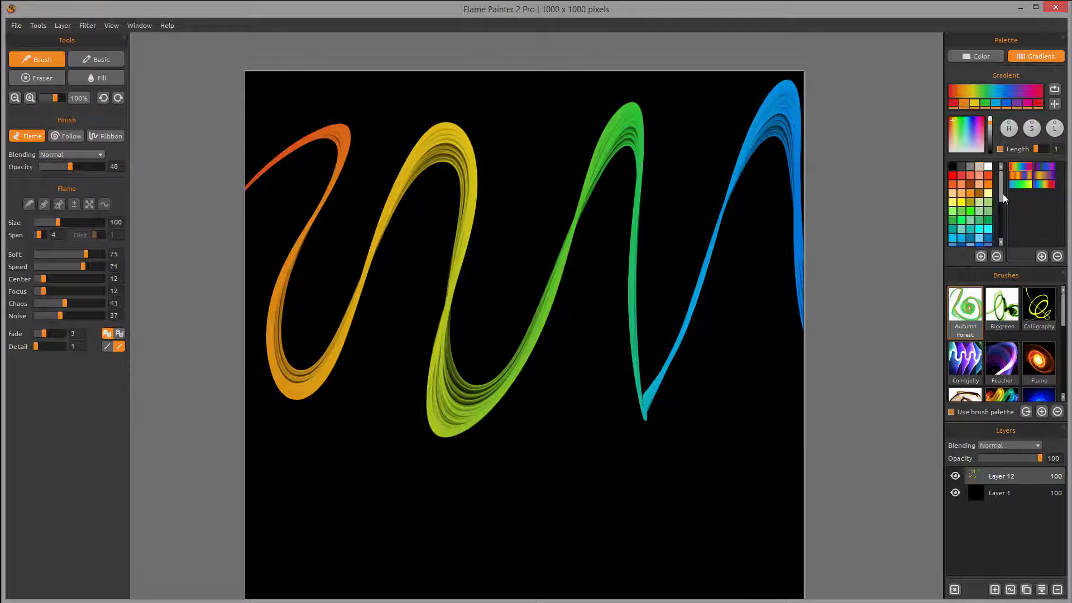
pyautogui.moveTo(1041, 148); pyautogui.dragTo(1047, 149)
pyautogui.moveTo(199, 507)
pyautogui.mouseDown()
pyautogui.moveTo(366, 385)
pyautogui.moveTo(421, 510)
pyautogui.moveTo(558, 418)
pyautogui.moveTo(700, 541)
pyautogui.moveTo(755, 321)
pyautogui.moveTo(835, 317)
pyautogui.mouseUp()
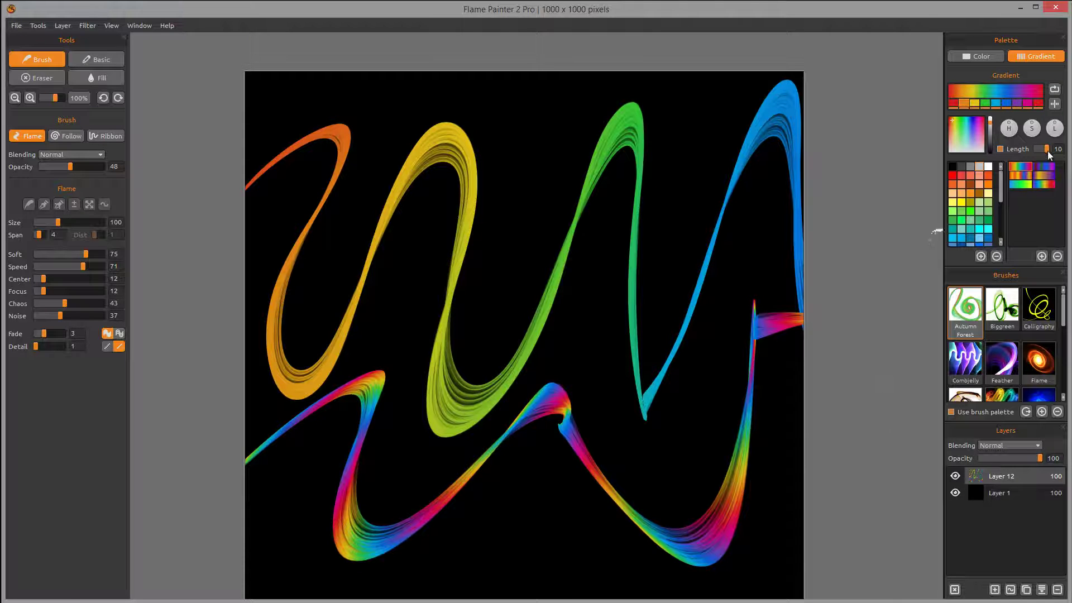
# Step: With gradient Length off, paint a rainbow loop up to the top edge and down the right side
pyautogui.click(999, 148)
pyautogui.click(1002, 149)
pyautogui.click(1002, 149)
pyautogui.moveTo(215, 279)
pyautogui.mouseDown()
pyautogui.moveTo(402, 84)
pyautogui.moveTo(471, 275)
pyautogui.moveTo(692, 71)
pyautogui.mouseUp()
pyautogui.moveTo(710, 169)
pyautogui.mouseDown()
pyautogui.moveTo(742, 354)
pyautogui.moveTo(878, 368)
pyautogui.moveTo(900, 368)
pyautogui.mouseUp()
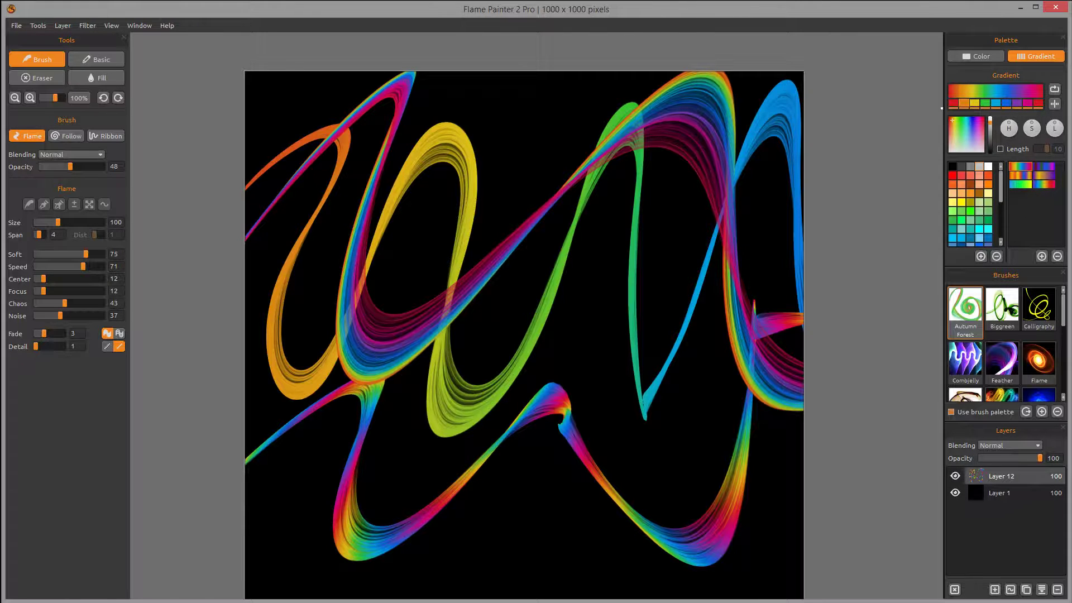
# Step: Reapply the rainbow gradient, adjust its green, purple and magenta stops, and paint two translucent loops
pyautogui.click(1056, 88)
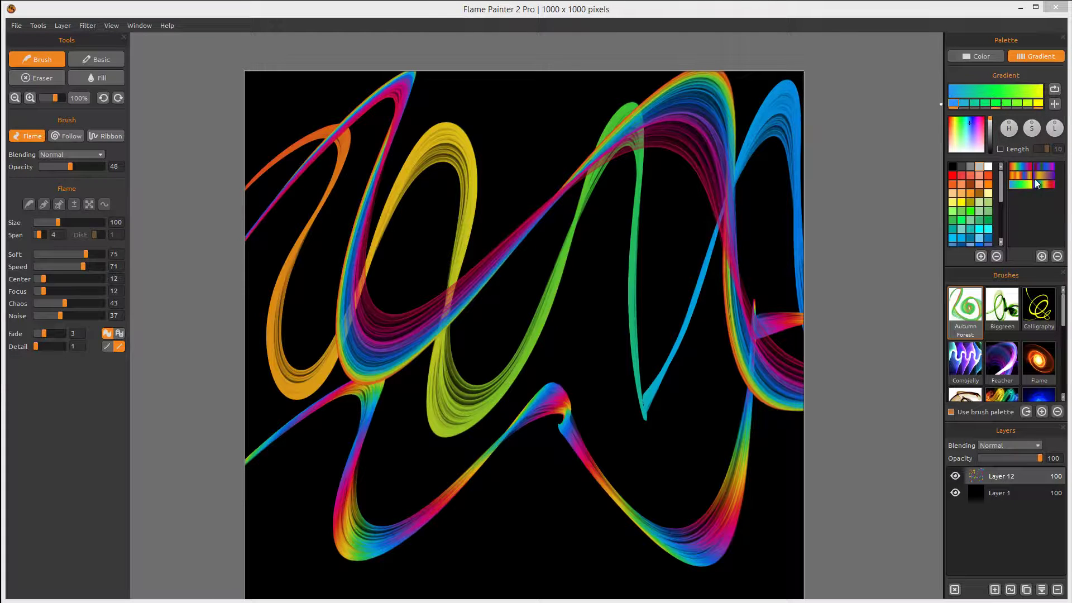
pyautogui.click(1021, 167)
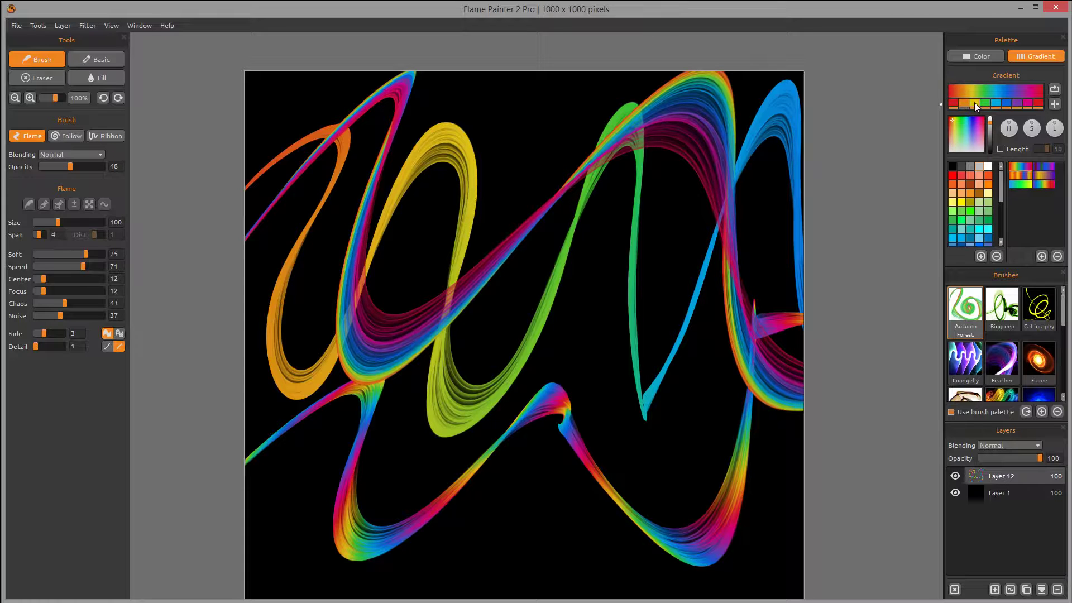
pyautogui.click(984, 103)
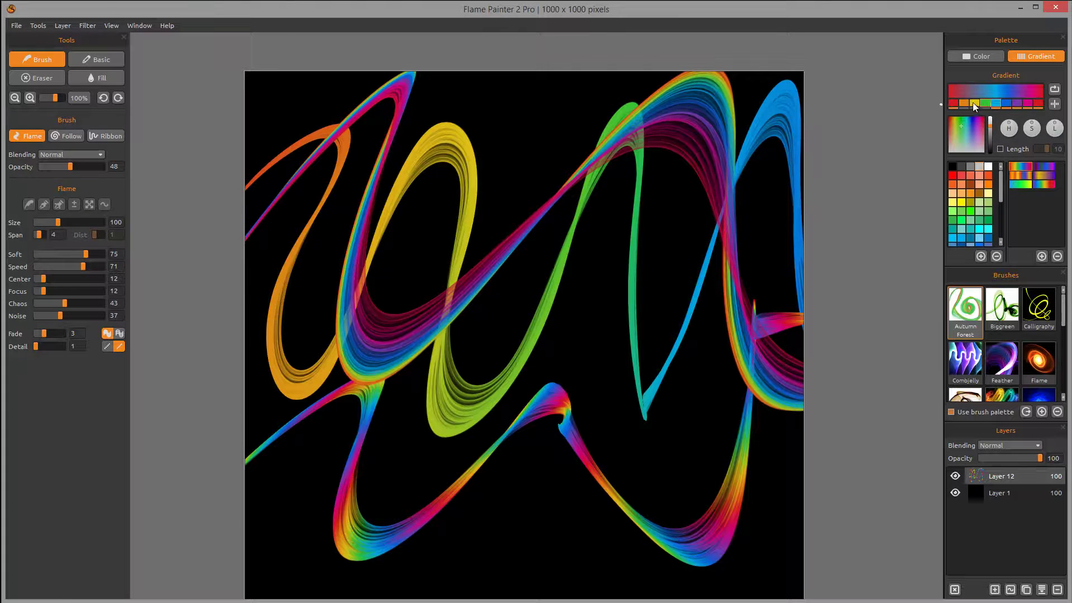
pyautogui.click(1023, 104)
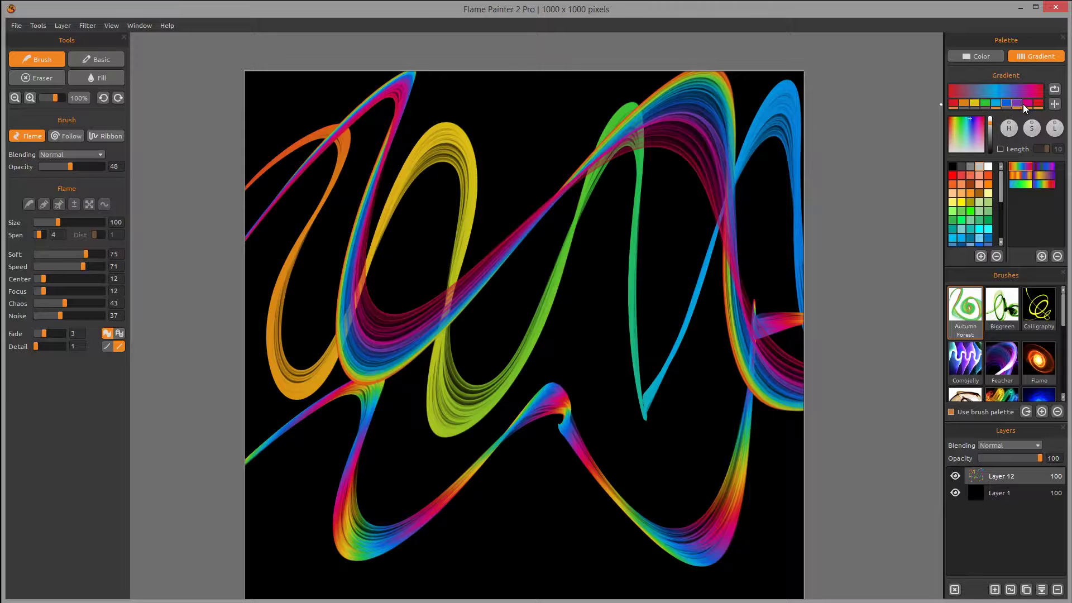
pyautogui.click(1017, 104)
pyautogui.click(1028, 104)
pyautogui.moveTo(700, 200)
pyautogui.mouseDown()
pyautogui.moveTo(648, 219)
pyautogui.moveTo(490, 359)
pyautogui.moveTo(617, 137)
pyautogui.mouseUp()
pyautogui.moveTo(671, 324)
pyautogui.mouseDown()
pyautogui.moveTo(718, 485)
pyautogui.moveTo(732, 208)
pyautogui.moveTo(423, 401)
pyautogui.moveTo(352, 218)
pyautogui.moveTo(399, 73)
pyautogui.moveTo(642, 185)
pyautogui.moveTo(360, 313)
pyautogui.moveTo(618, 421)
pyautogui.moveTo(642, 413)
pyautogui.mouseUp()
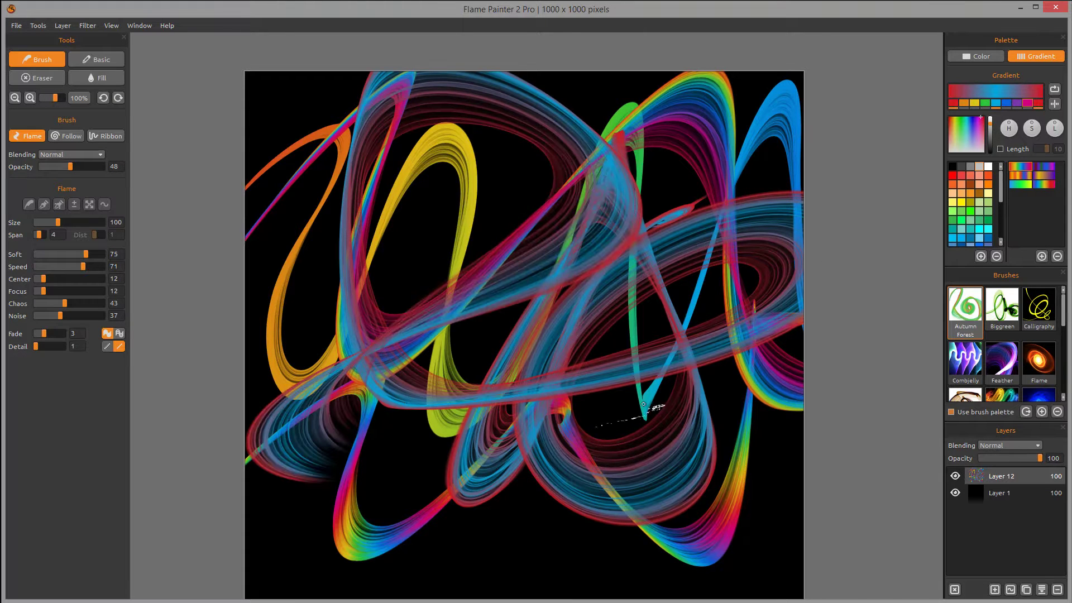